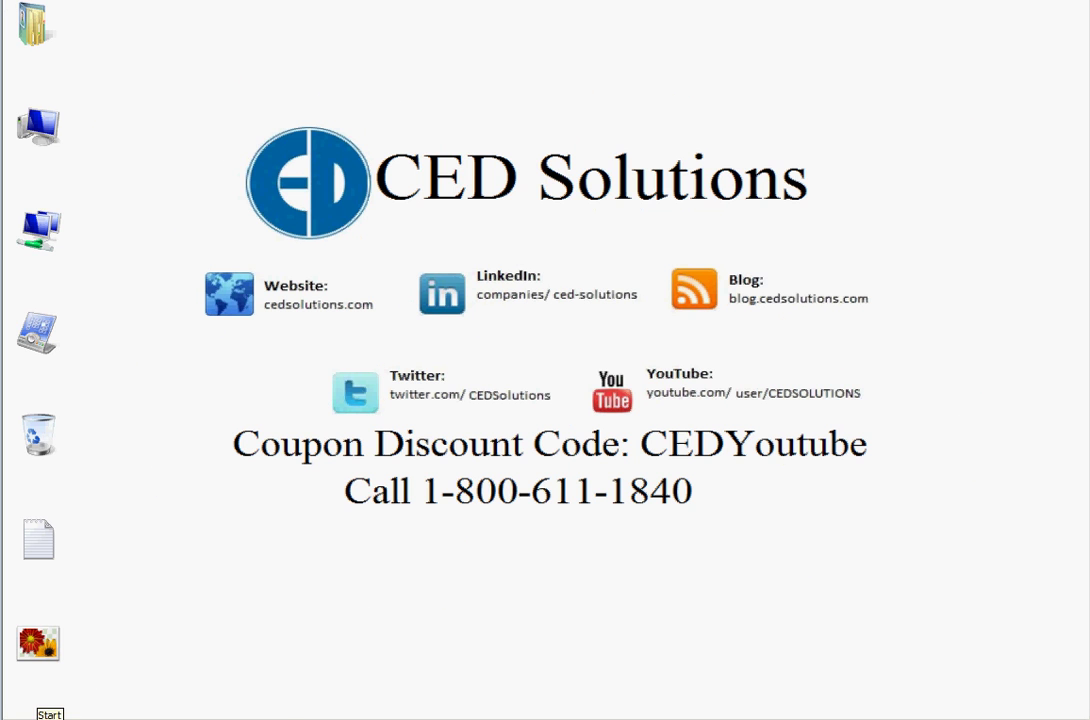
Step: Open Command Prompt by searching Start for cmd
click(52, 710)
text(cmd)
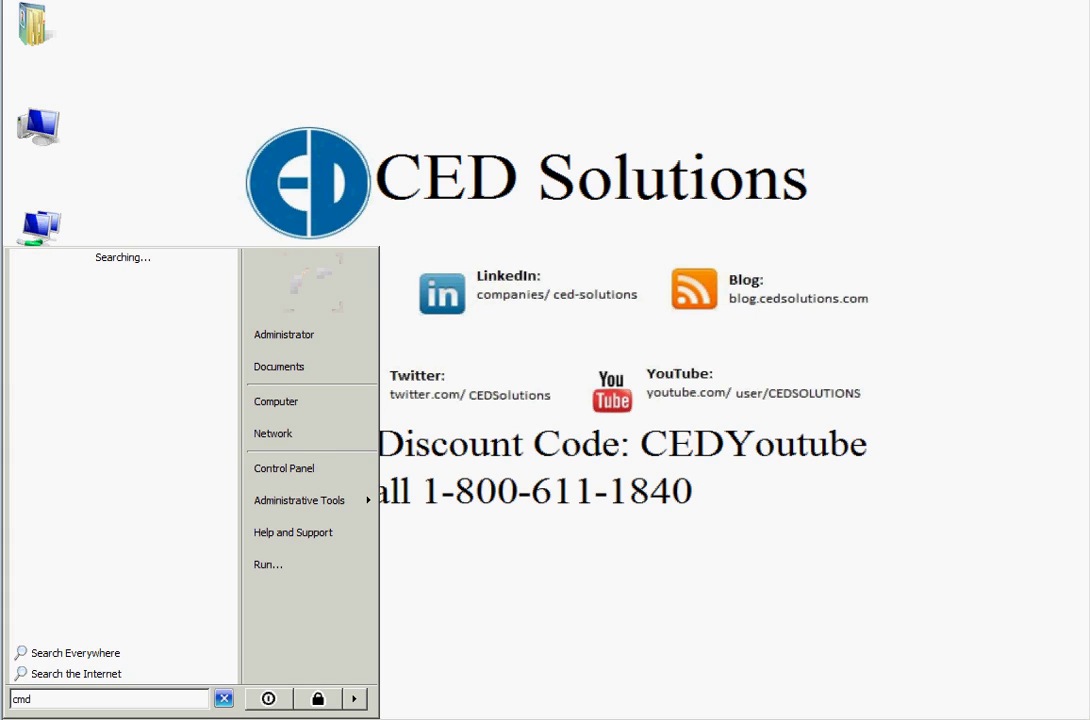
key(Return)
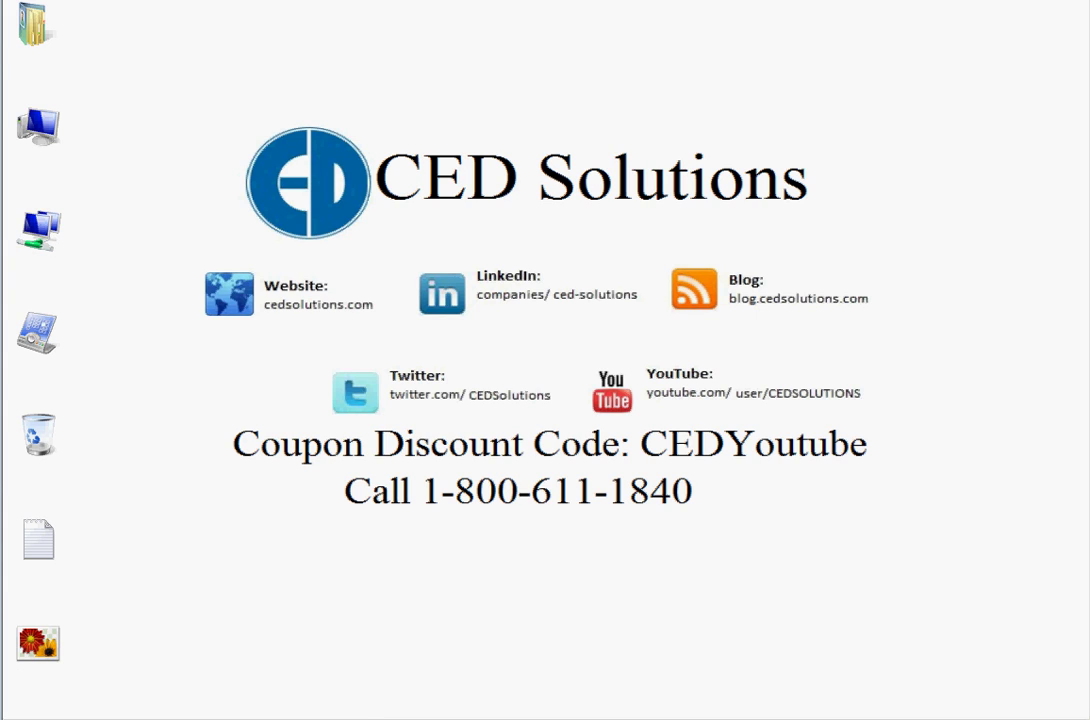
Step: Run 'gpresult /?' and enlarge the console to see its full parameter list
text(gps)
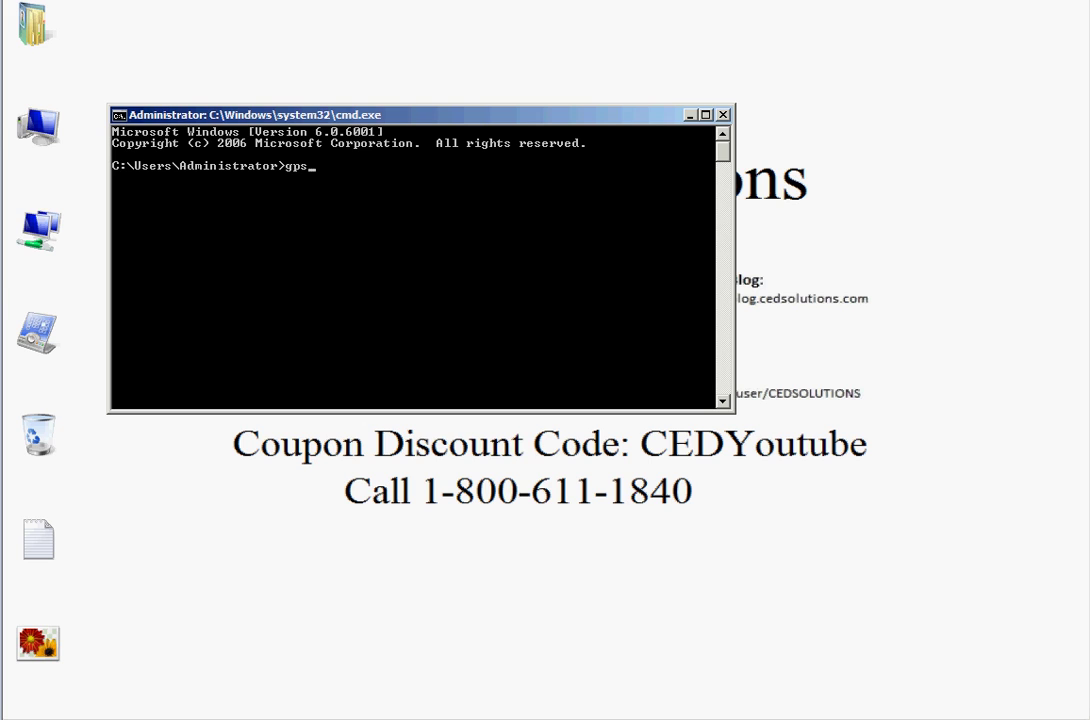
key(BackSpace)
text(result /?)
key(Return)
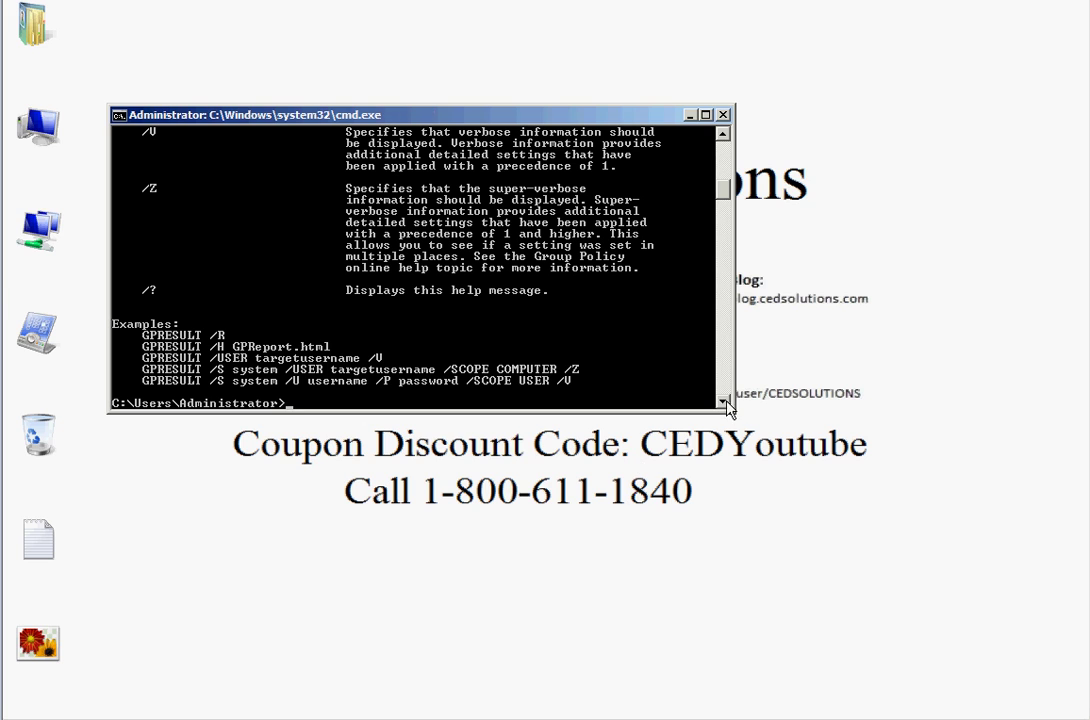
drag(740, 420, 760, 705)
drag(728, 274, 722, 224)
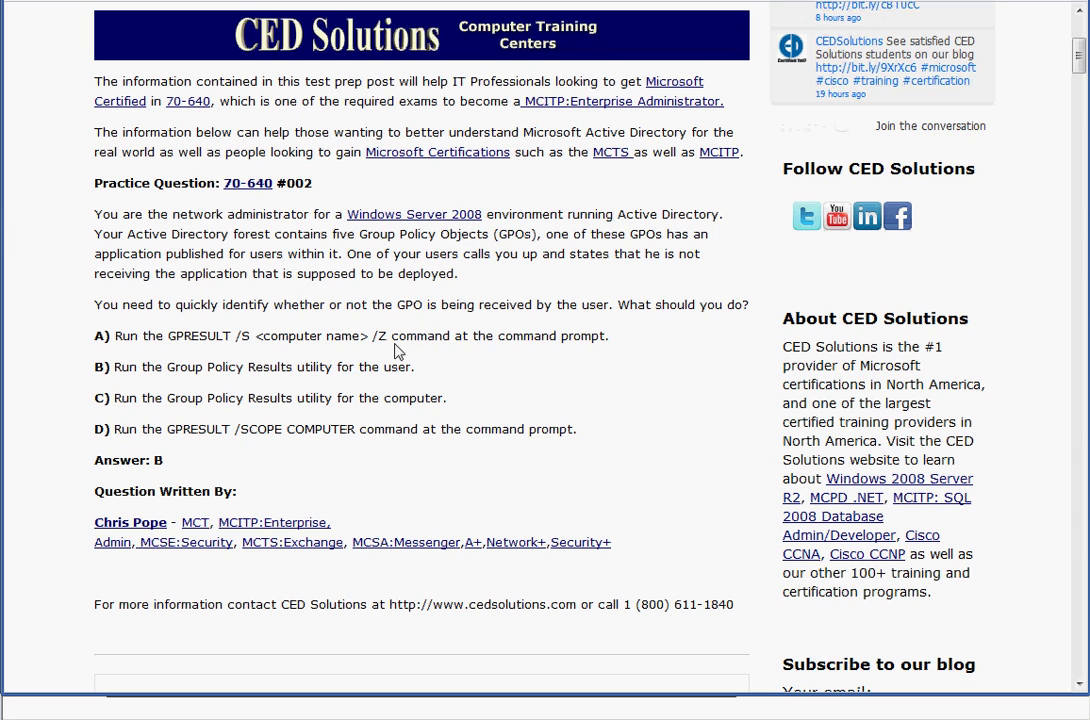
drag(256, 337, 352, 337)
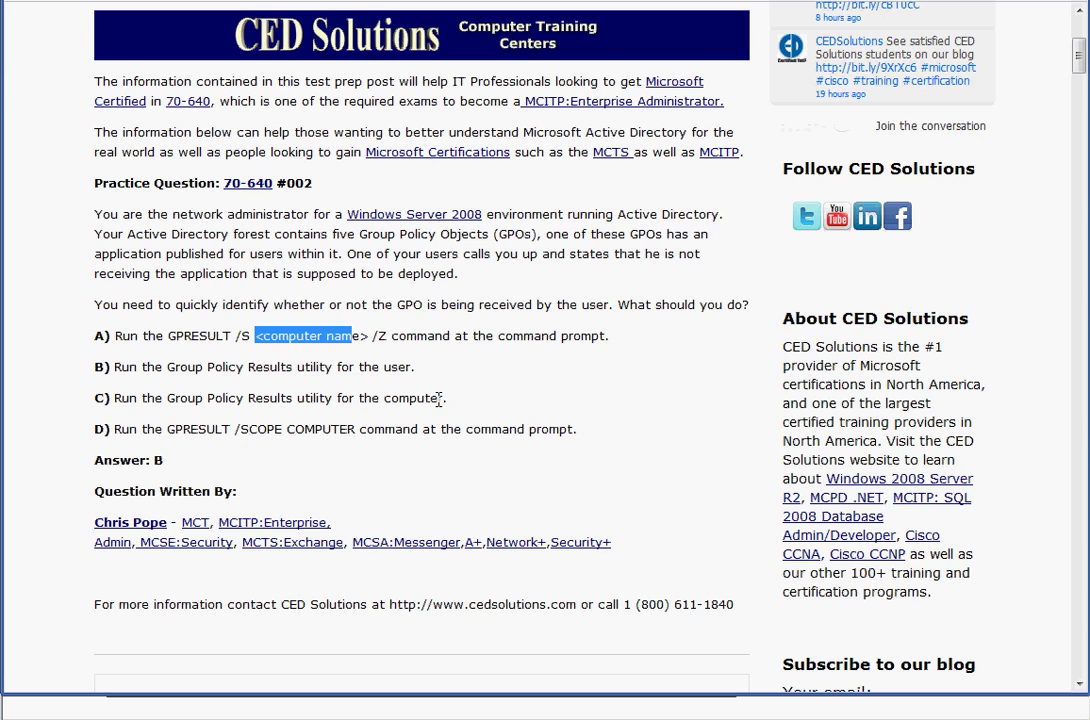
drag(384, 399, 450, 400)
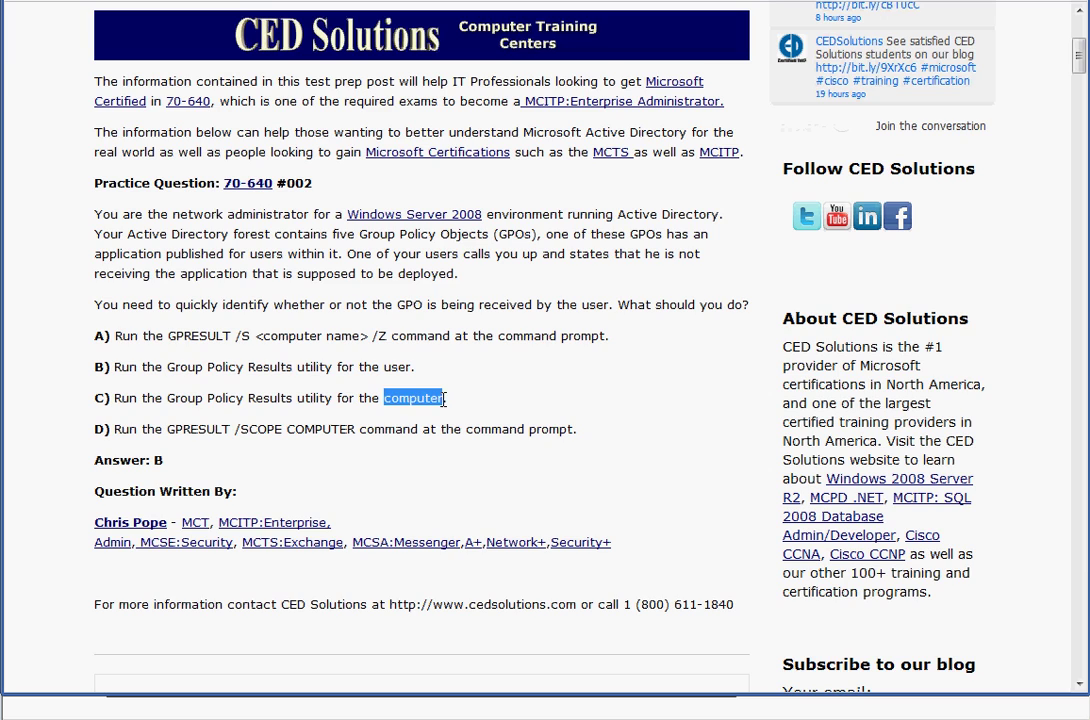
click(444, 399)
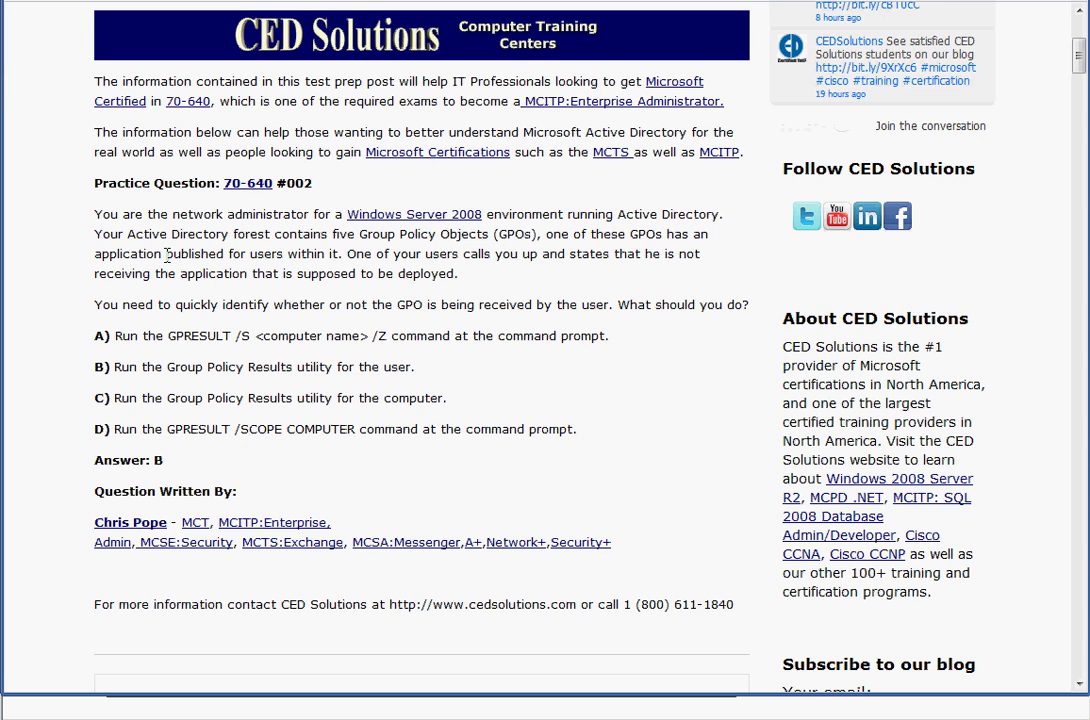
drag(167, 254, 224, 256)
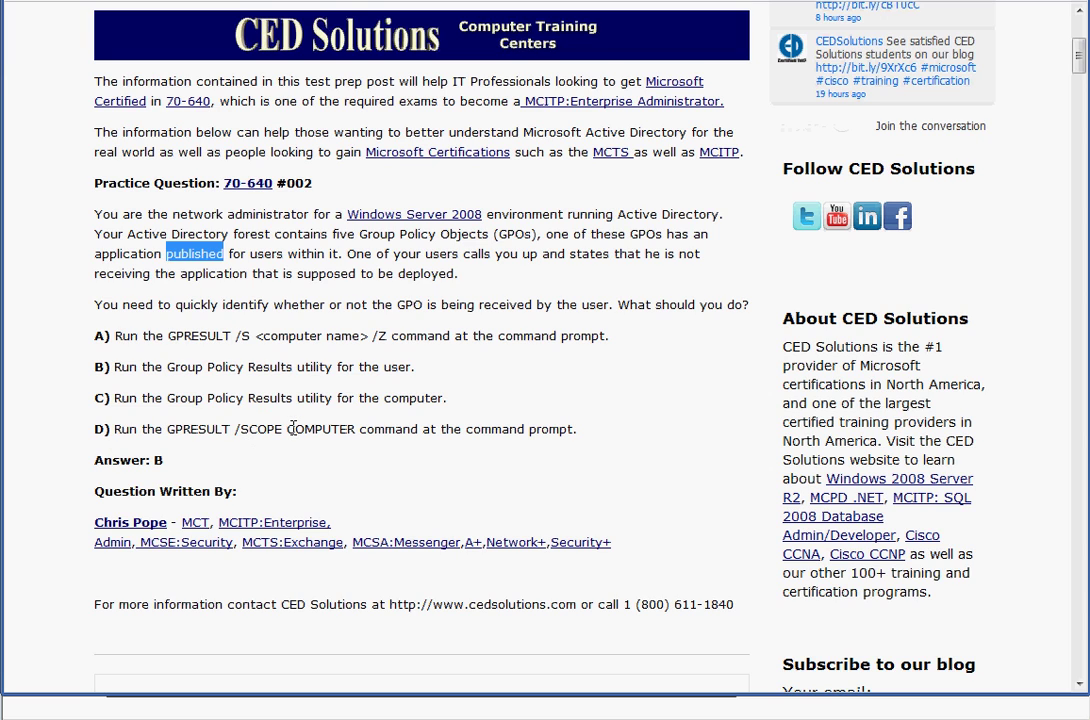
drag(292, 428, 355, 428)
click(367, 428)
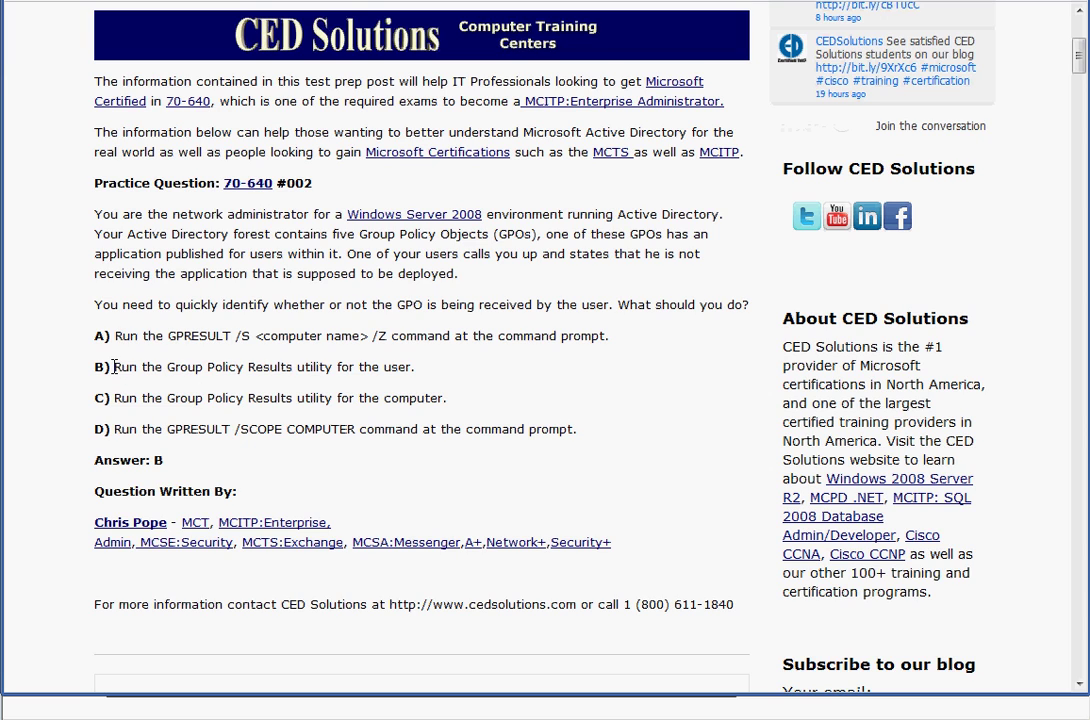
drag(114, 367, 404, 370)
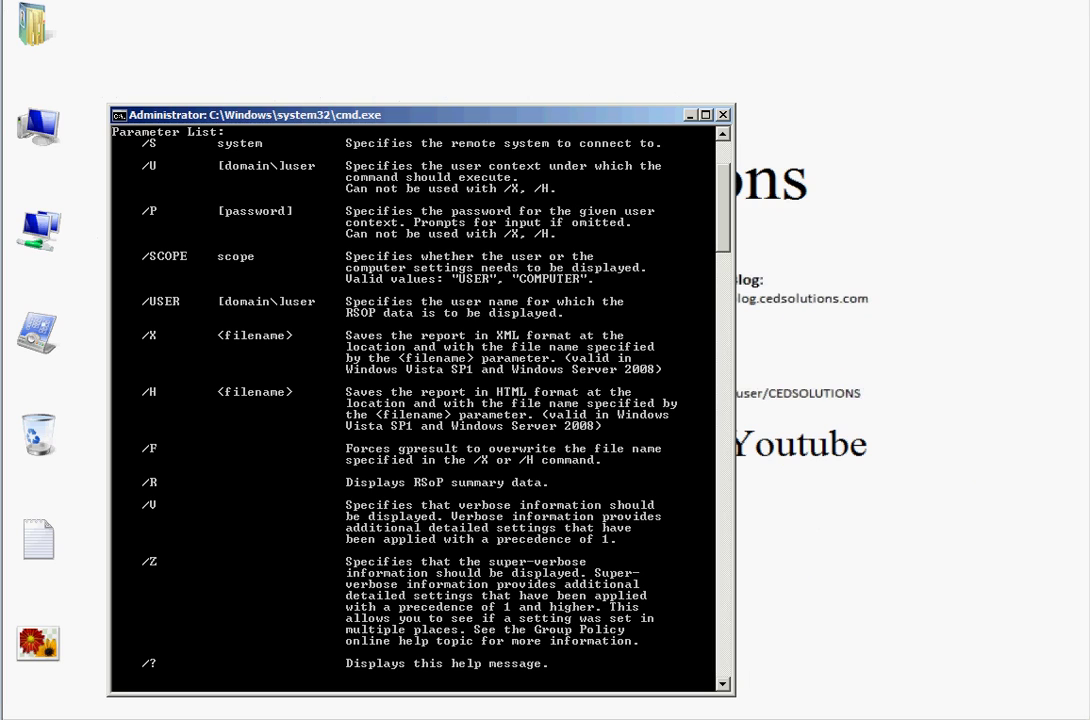
Step: Launch Group Policy Management from Start > Administrative Tools
key(super)
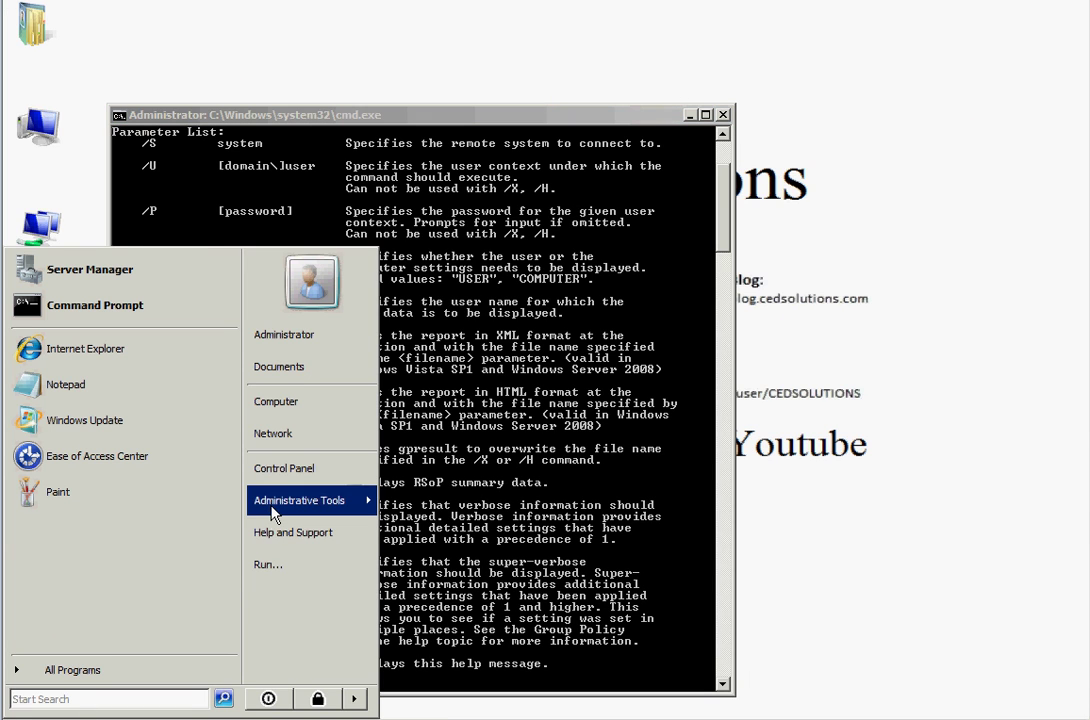
mouse_move(275, 514)
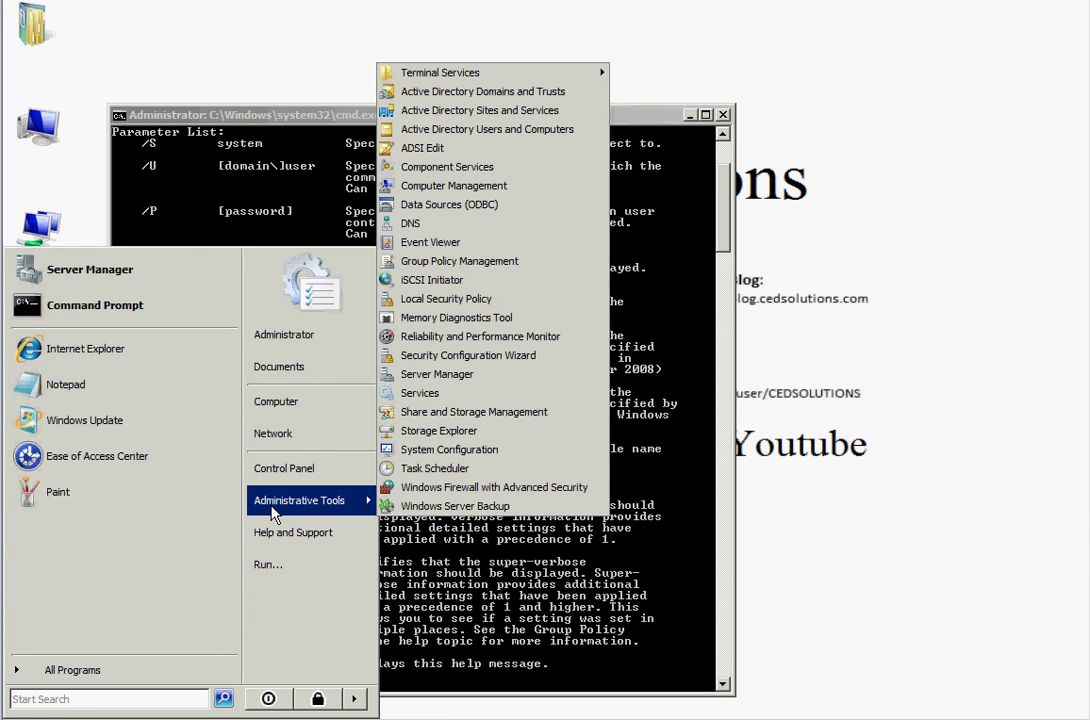
click(516, 247)
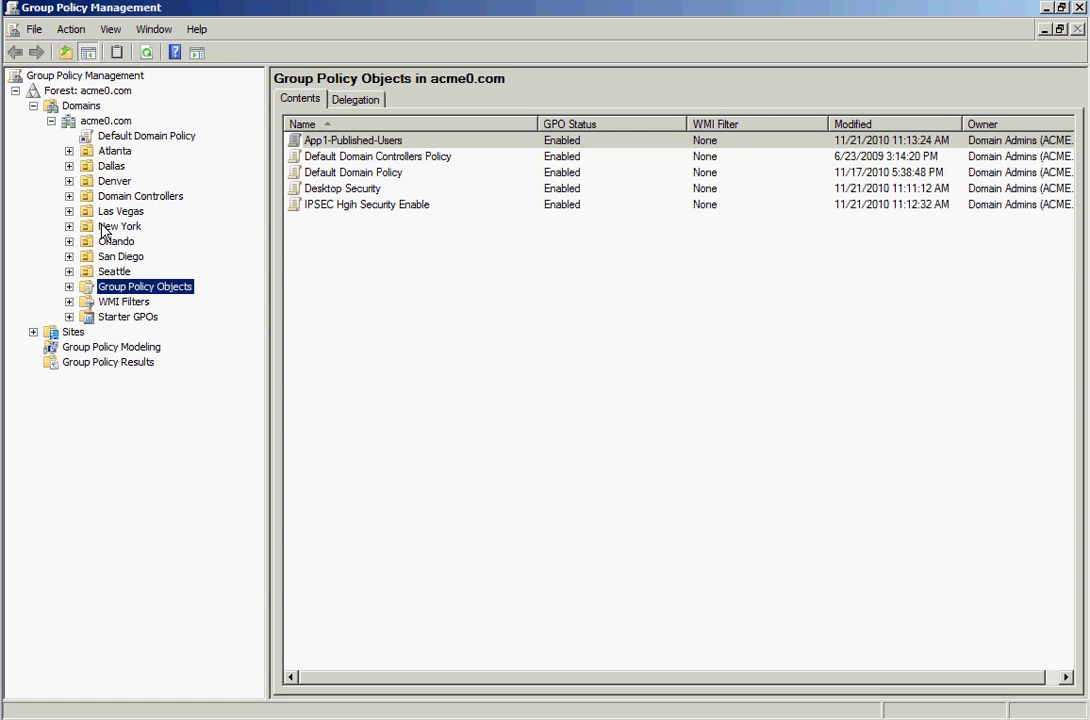
Step: Expand the acme0.com forest, domain and Atlanta unit, and list the five Group Policy Objects
click(55, 90)
click(78, 105)
click(104, 121)
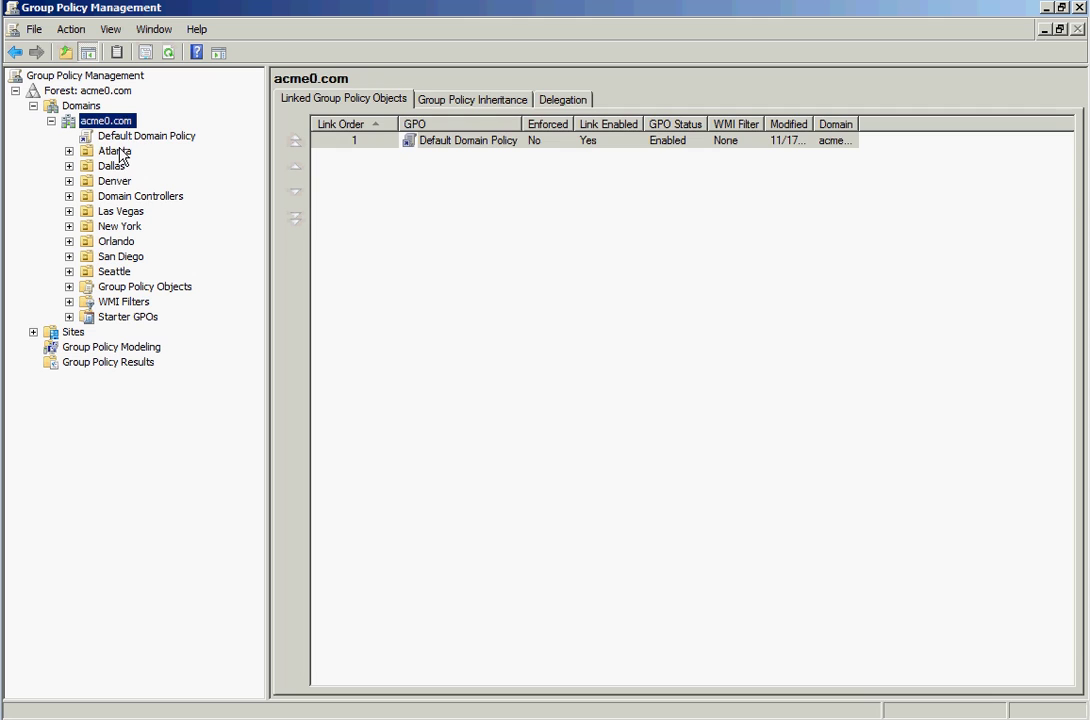
click(113, 150)
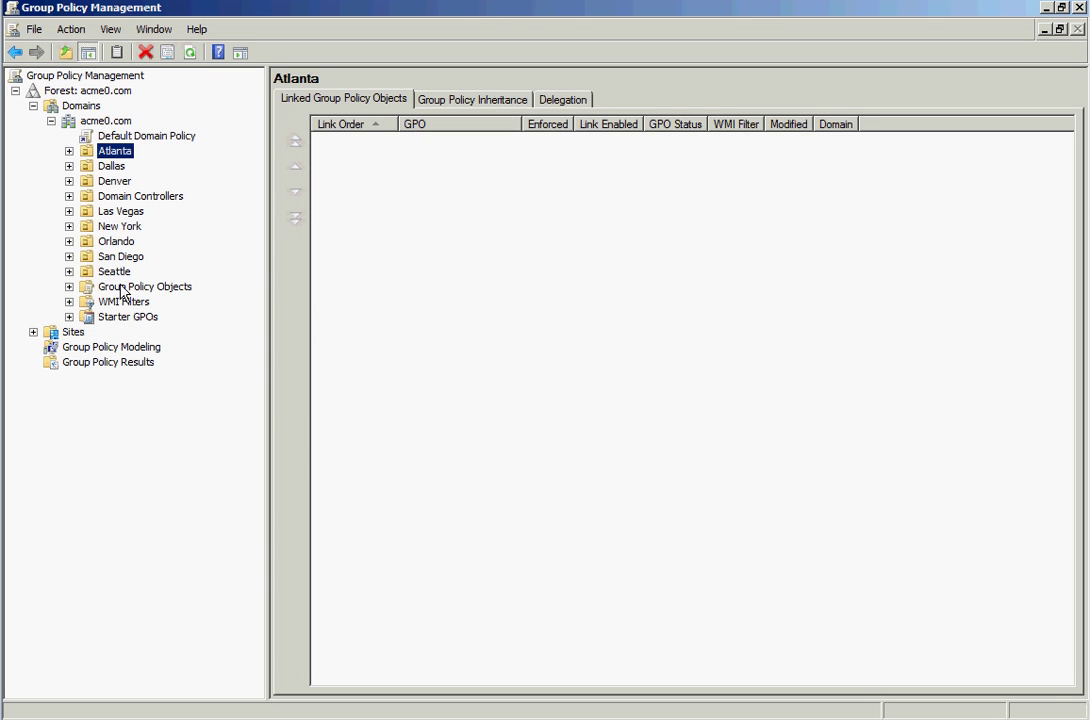
click(150, 287)
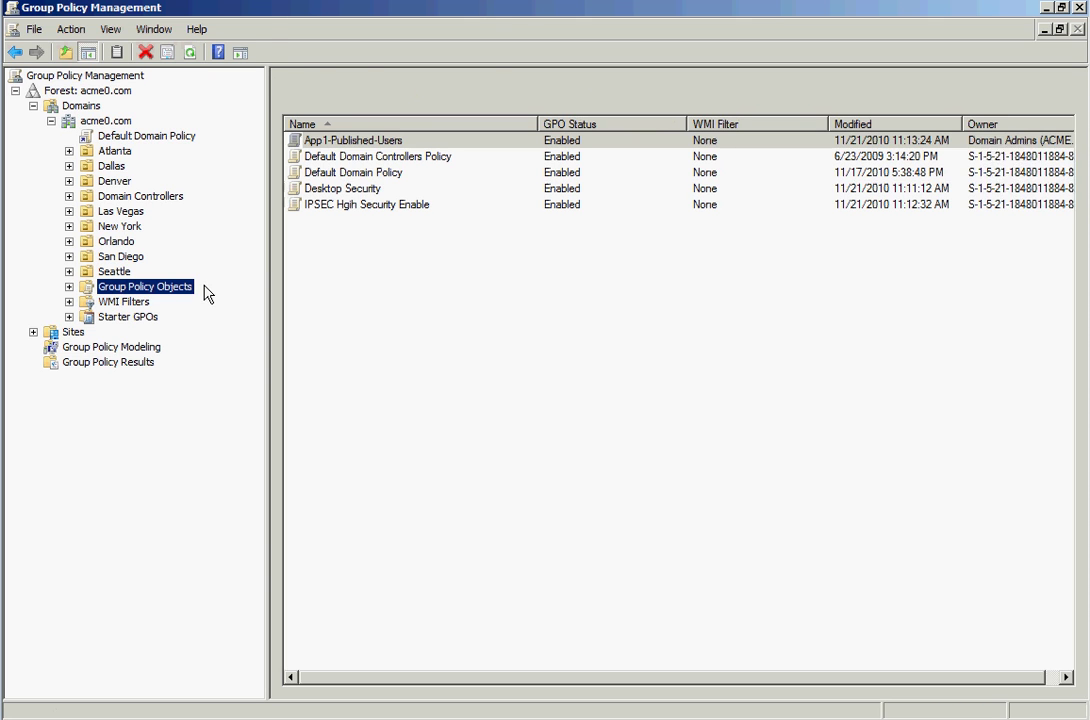
click(69, 286)
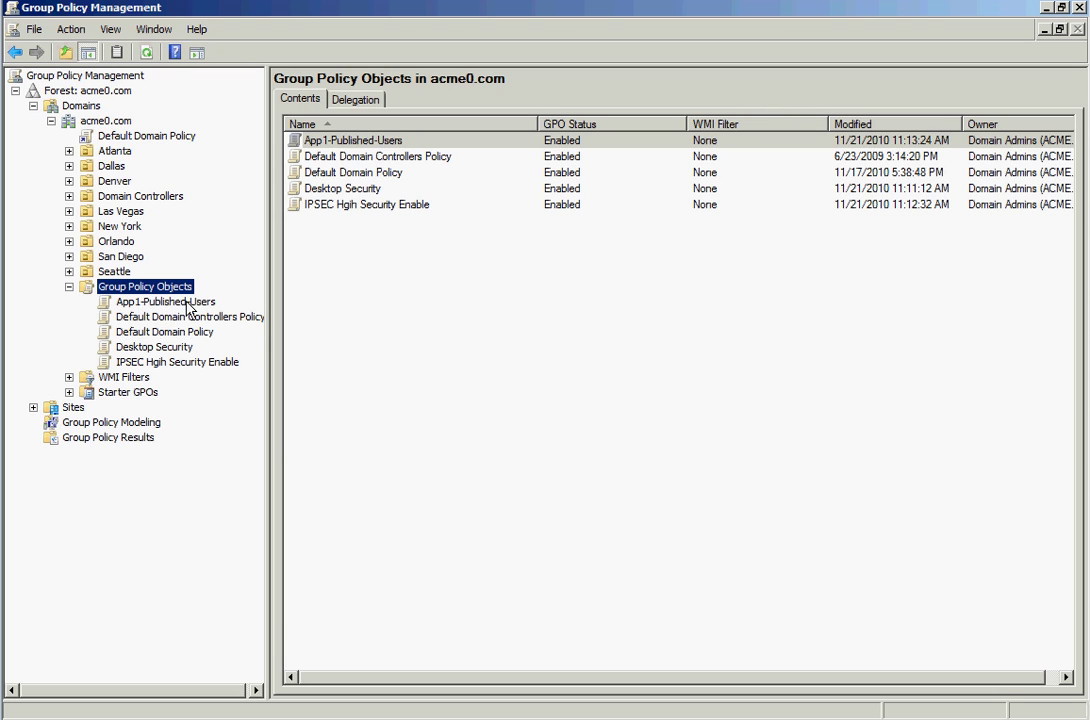
Step: Review the App1-Published-Users and Default Domain Policy scopes, then select Group Policy Results
click(184, 302)
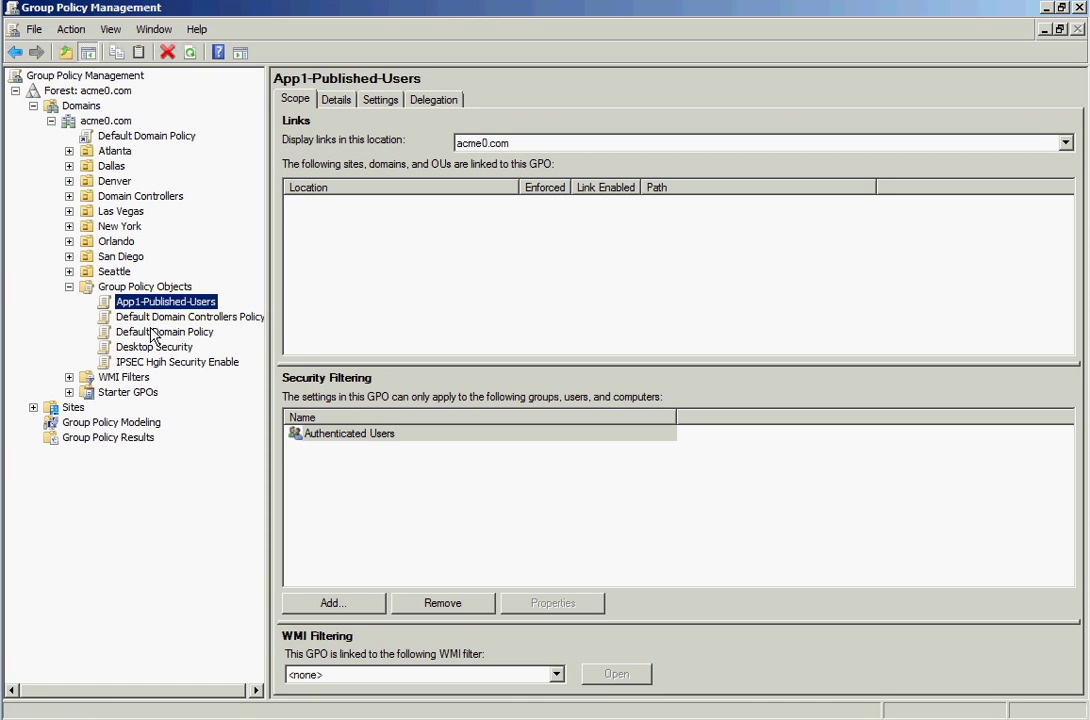
click(150, 332)
click(182, 301)
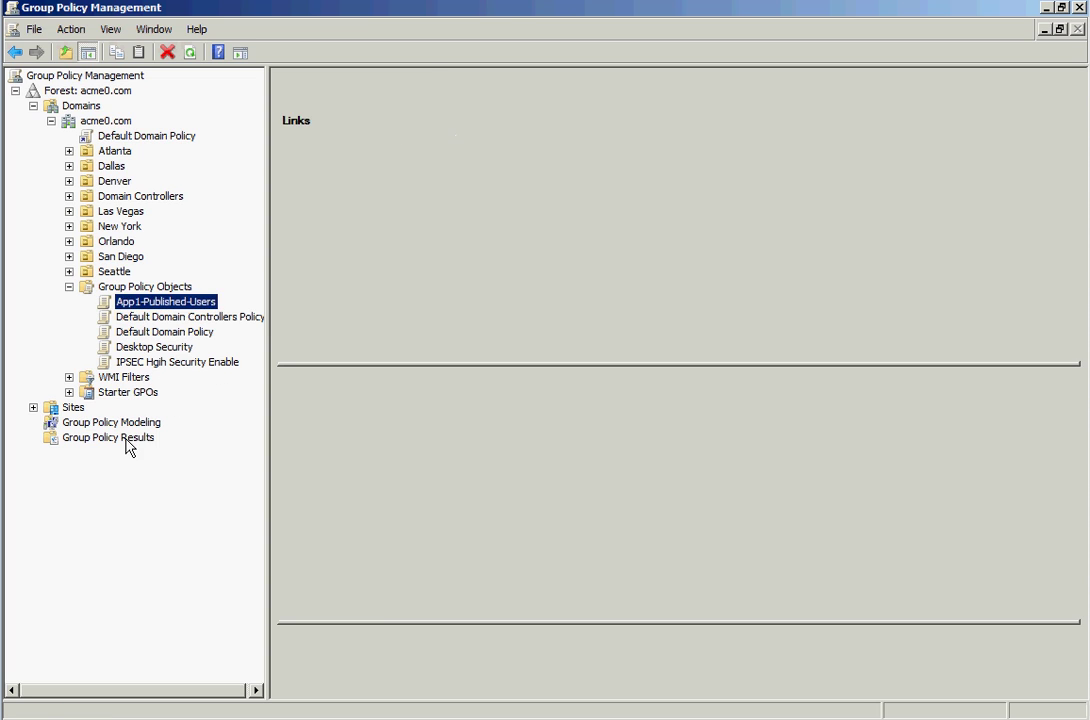
click(55, 443)
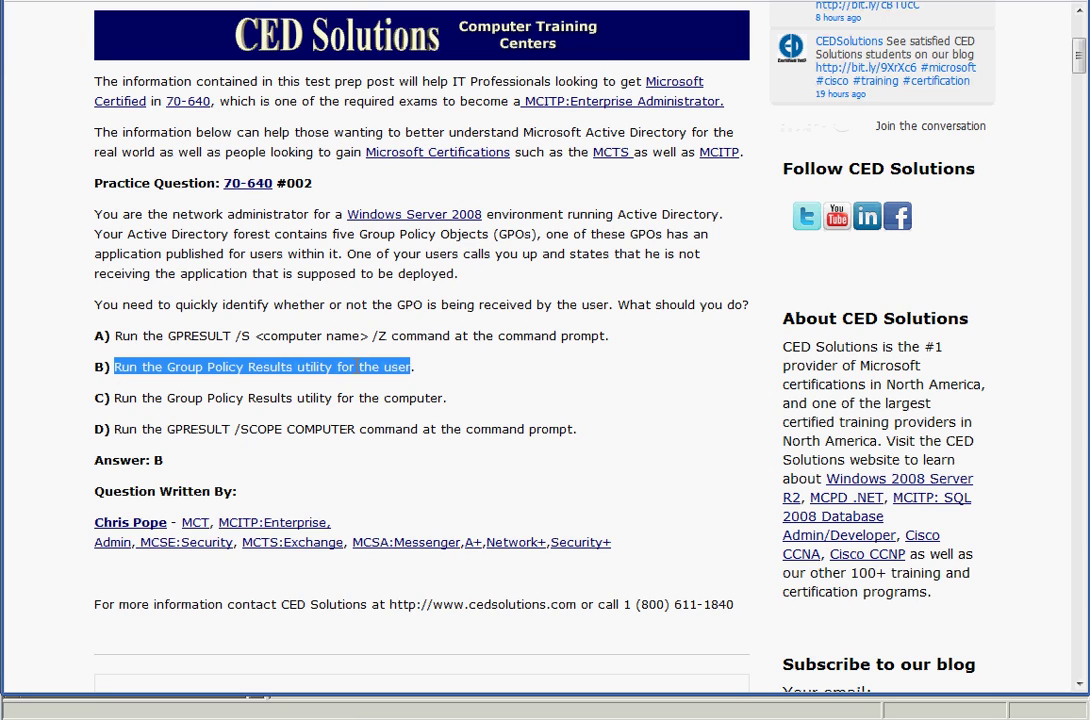
click(386, 367)
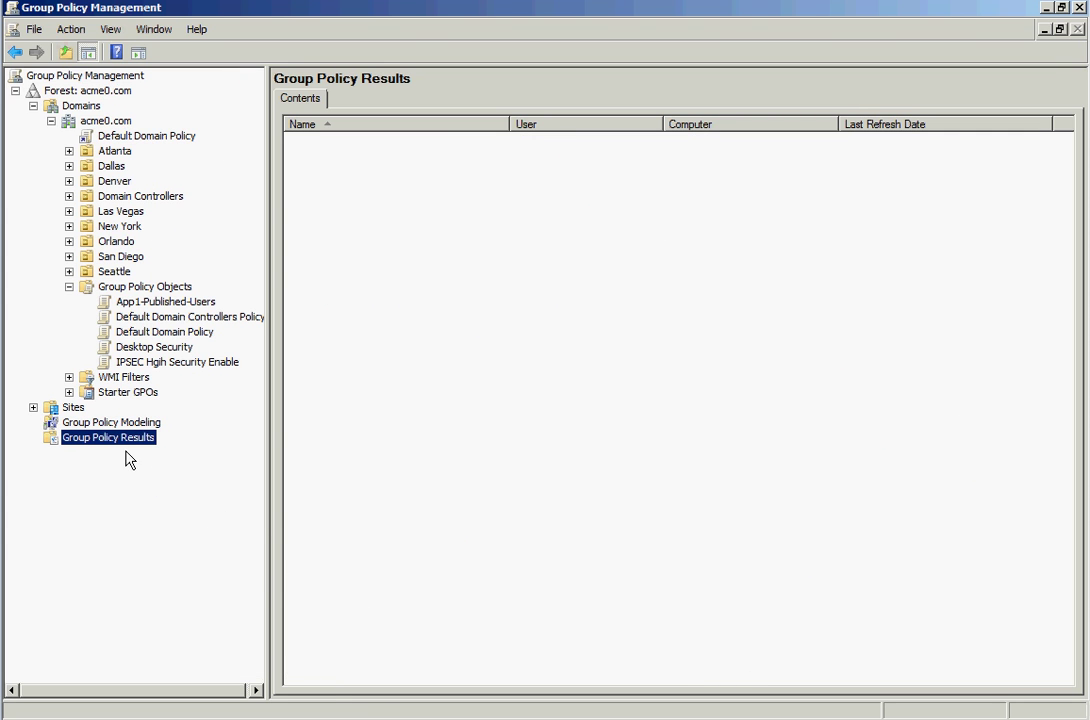
Step: Start the Group Policy Results Wizard from the node's context menu and pass the welcome page
right_click(122, 441)
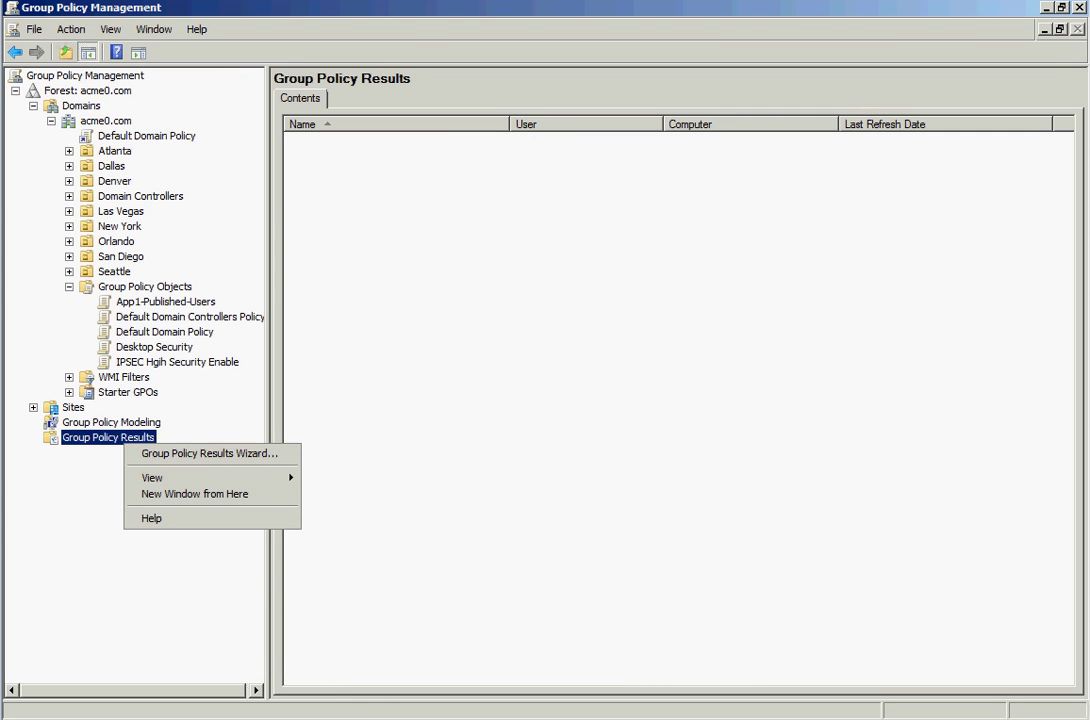
right_click(112, 436)
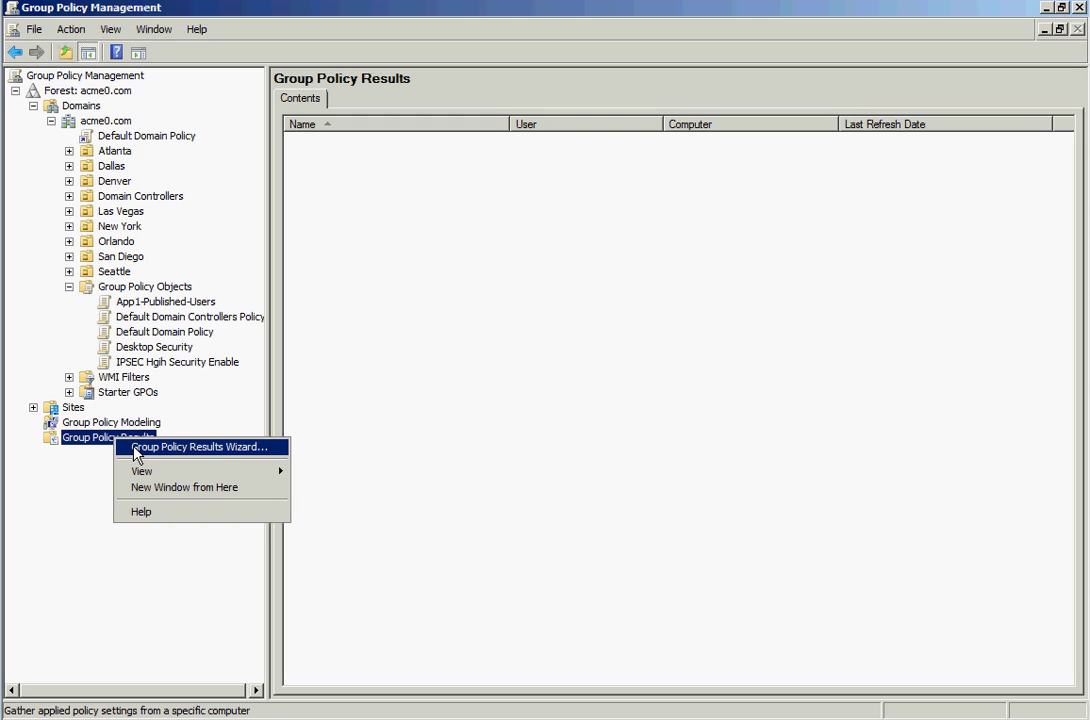
click(218, 455)
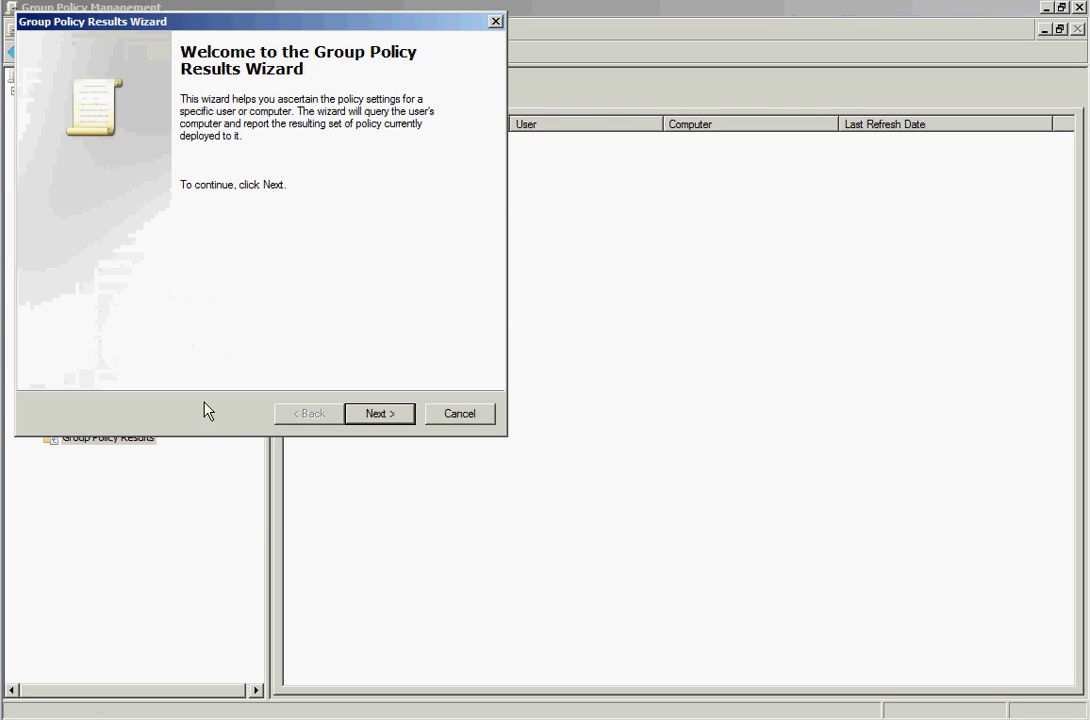
drag(201, 28, 313, 68)
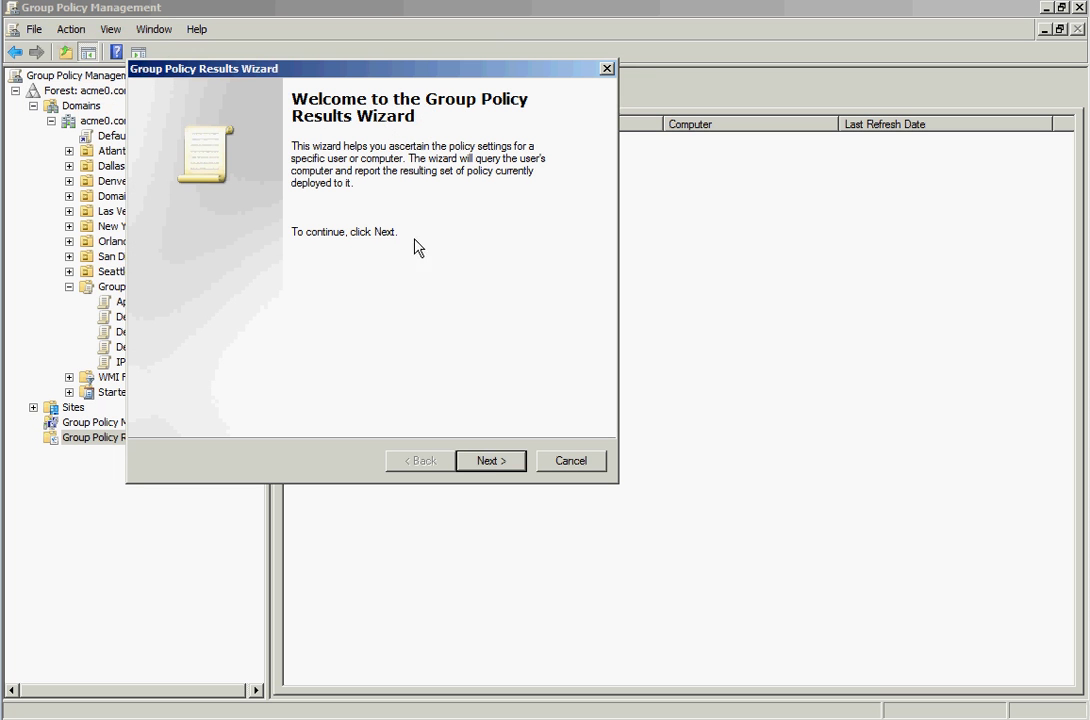
click(490, 461)
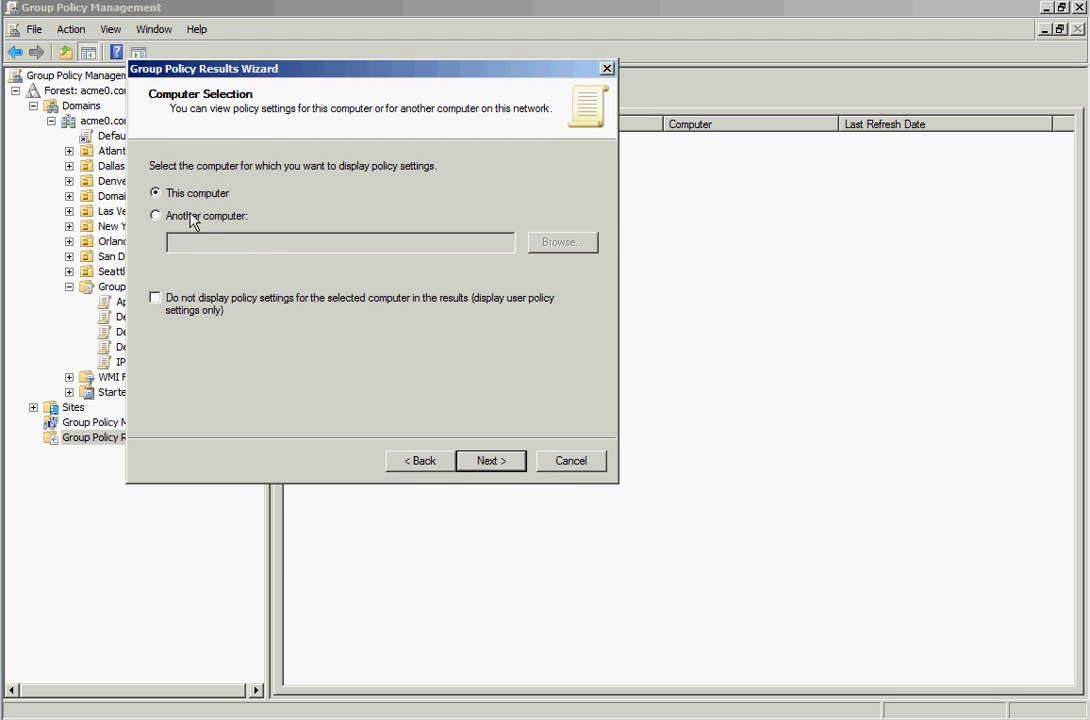
Step: Report on this computer and the current user, gather settings, and finish the wizard
click(491, 461)
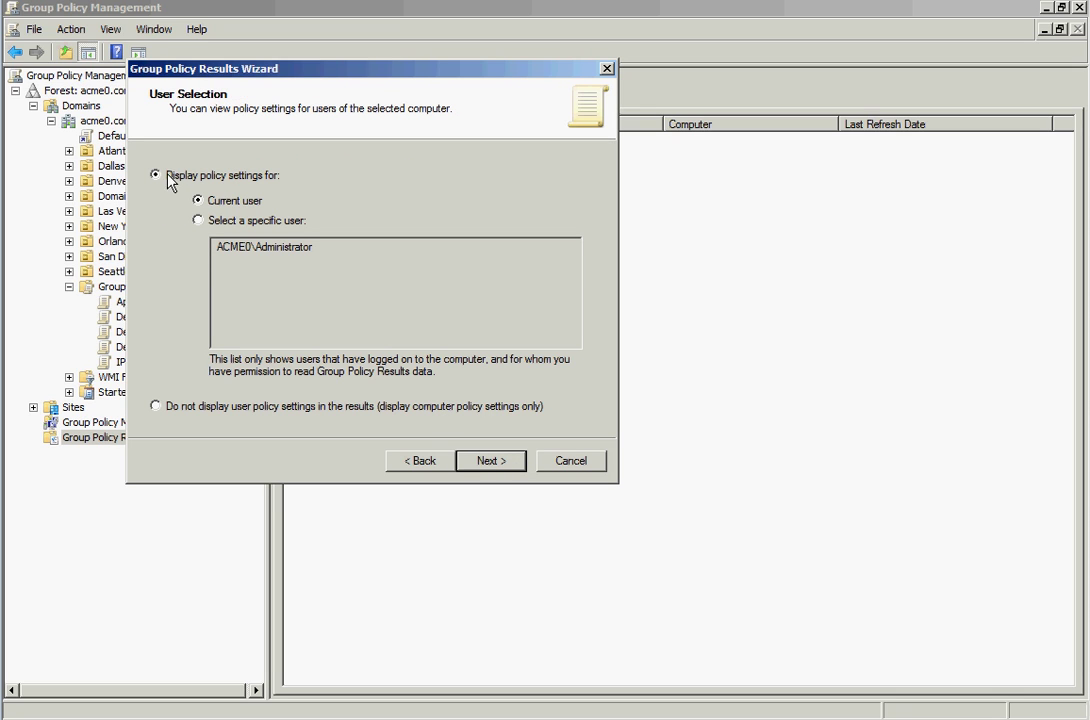
click(234, 222)
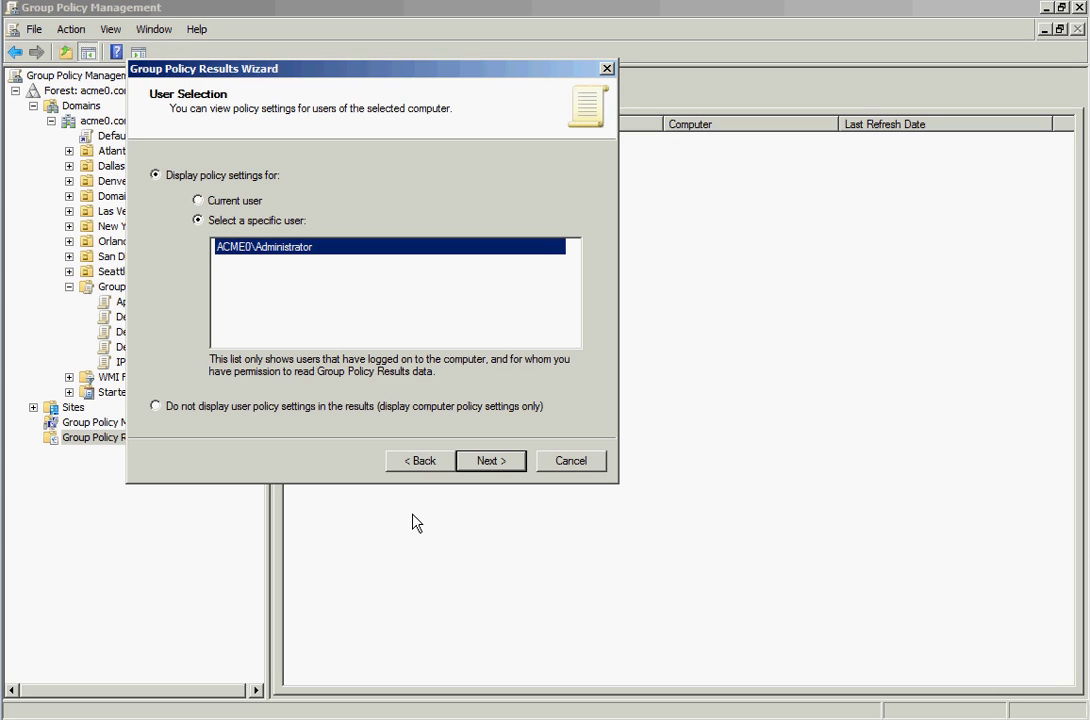
click(198, 200)
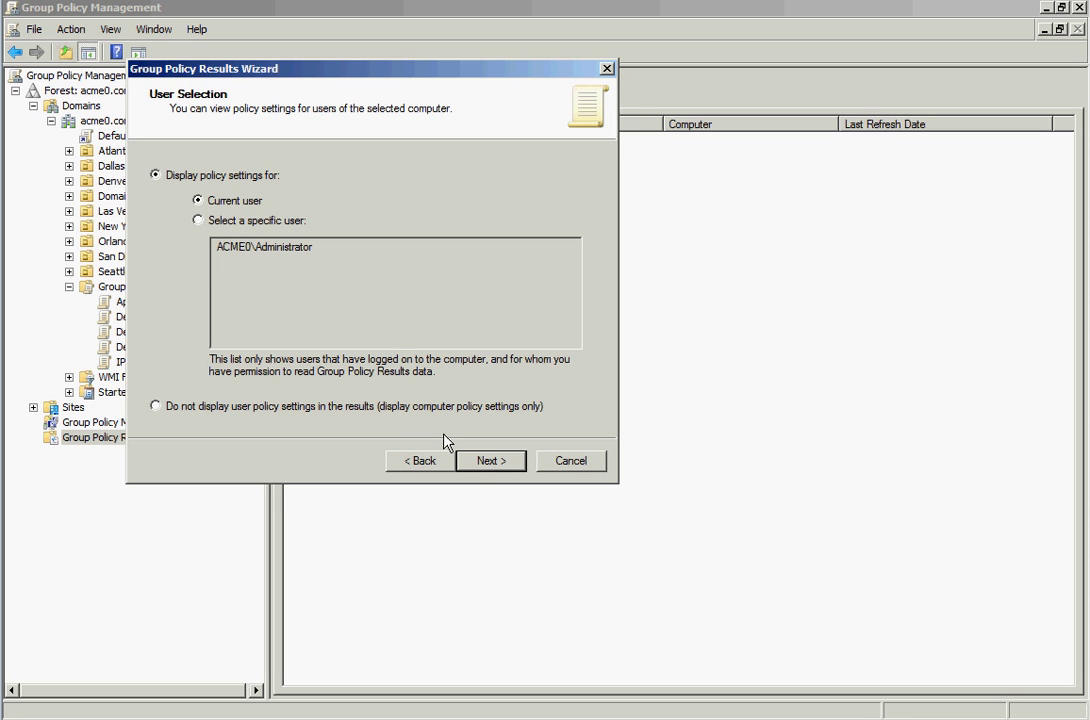
click(467, 463)
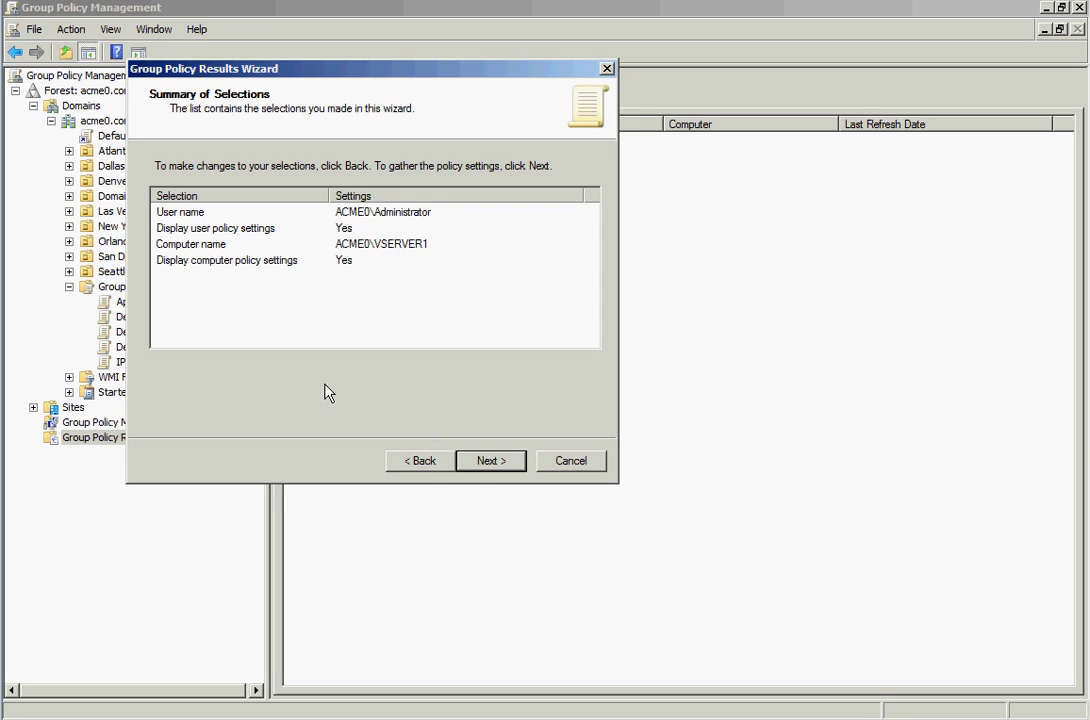
click(479, 462)
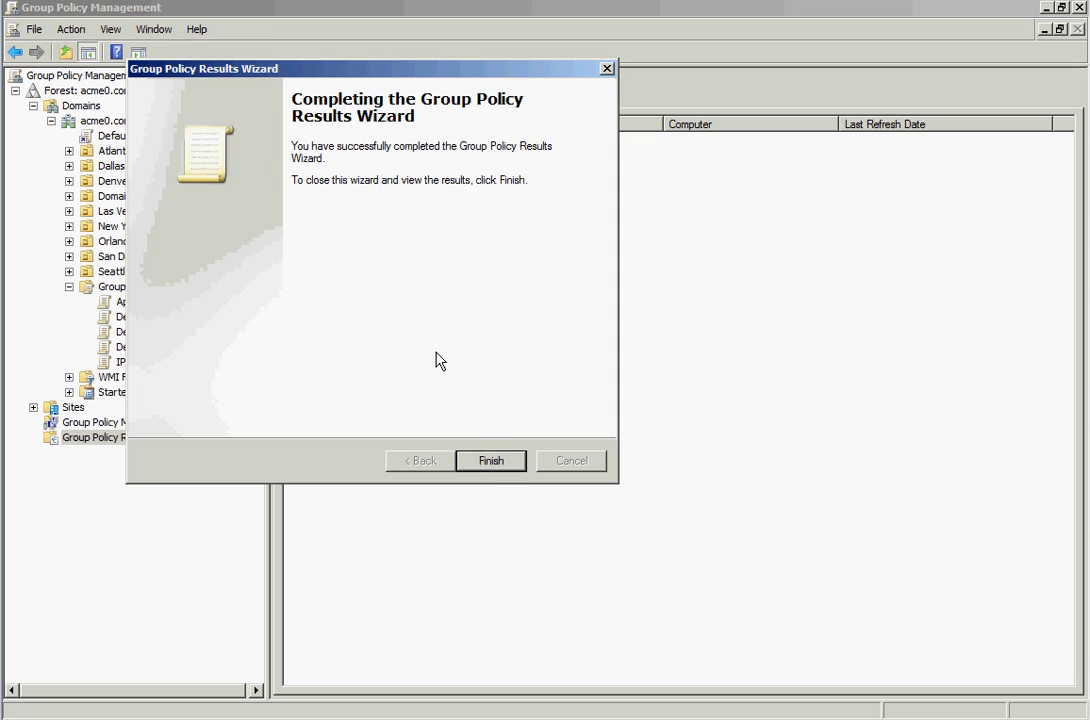
click(491, 461)
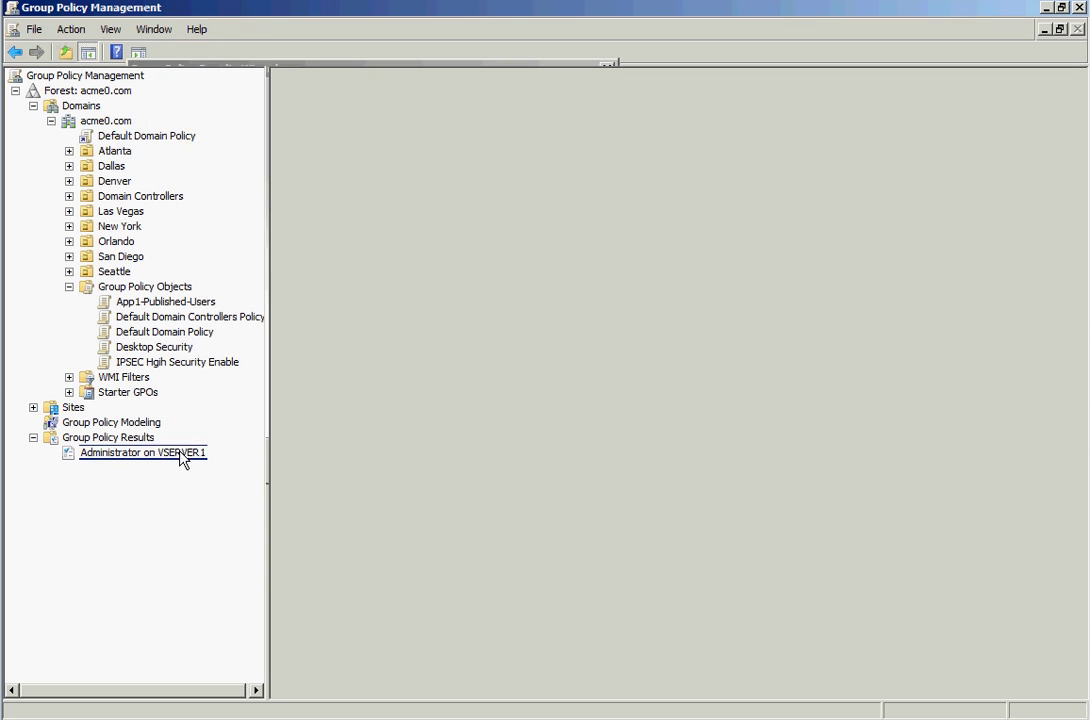
Step: Open the Administrator on VSERVER1 report, add its source to trusted sites, and expand the user GPOs
click(138, 458)
click(140, 455)
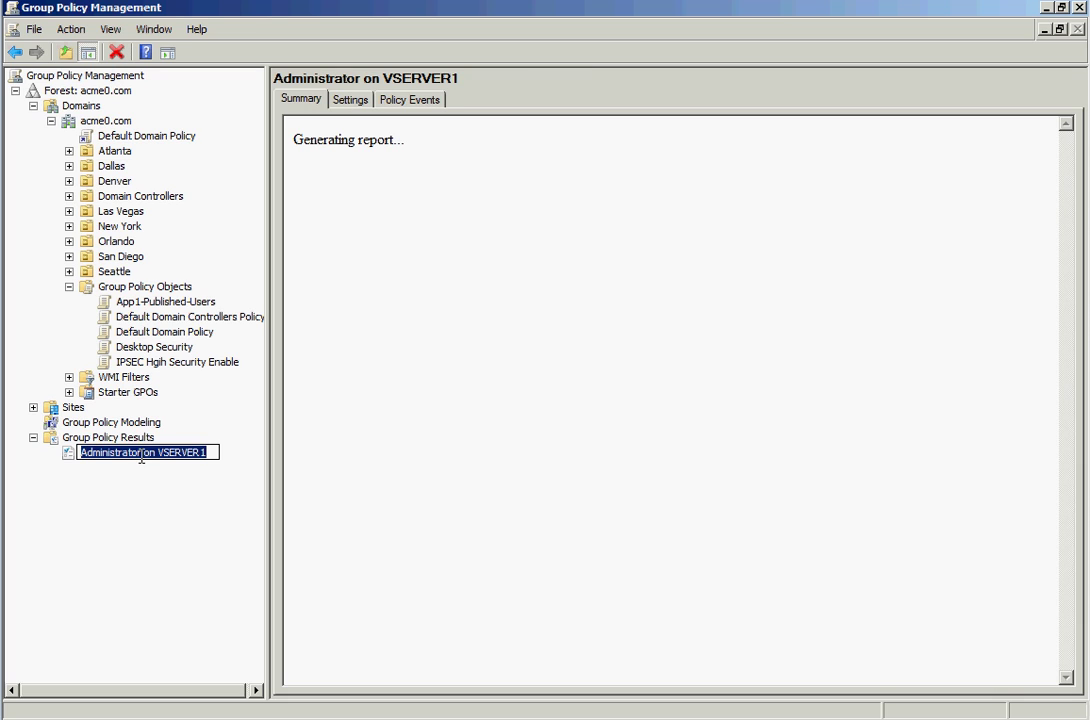
key(Return)
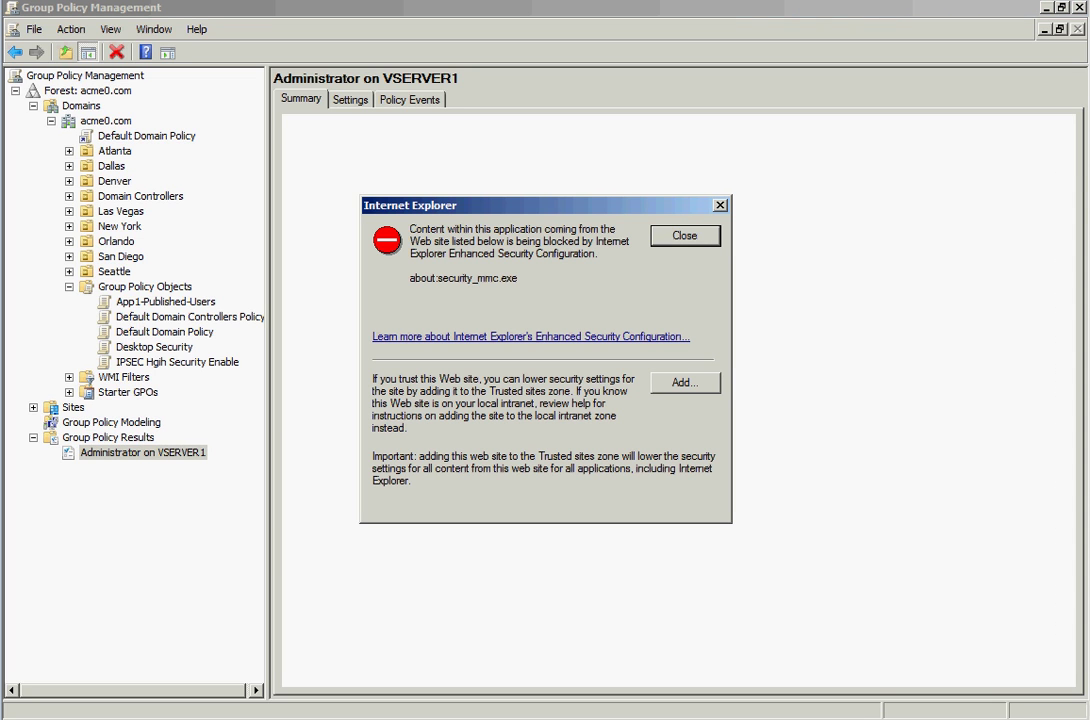
click(684, 382)
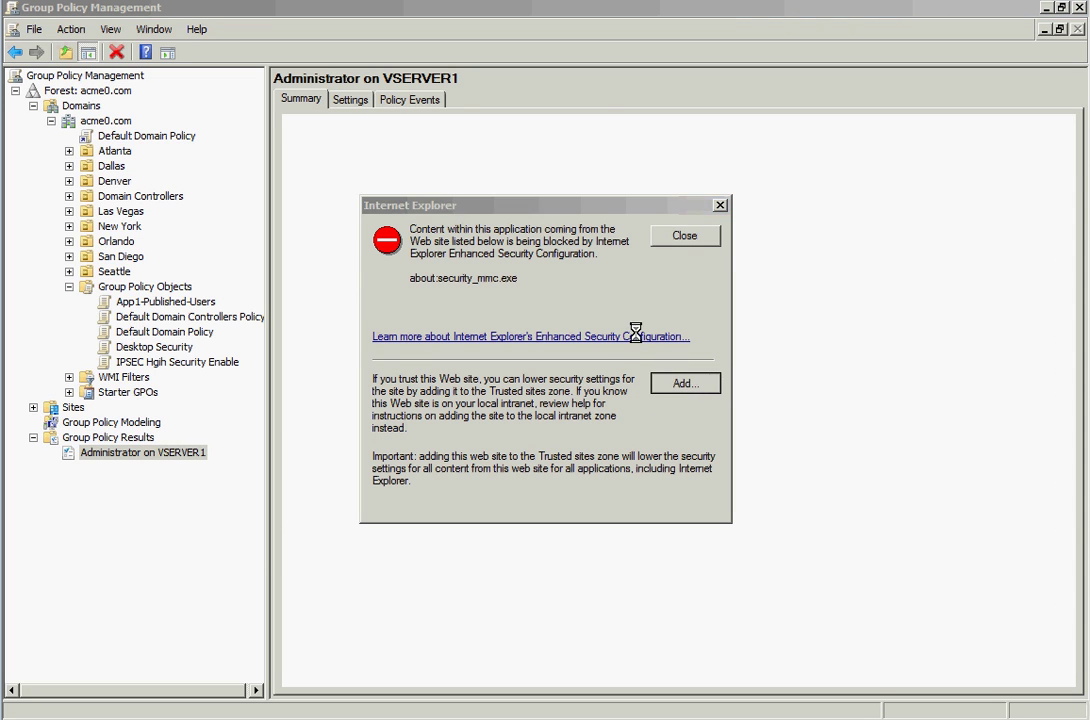
click(673, 317)
click(673, 489)
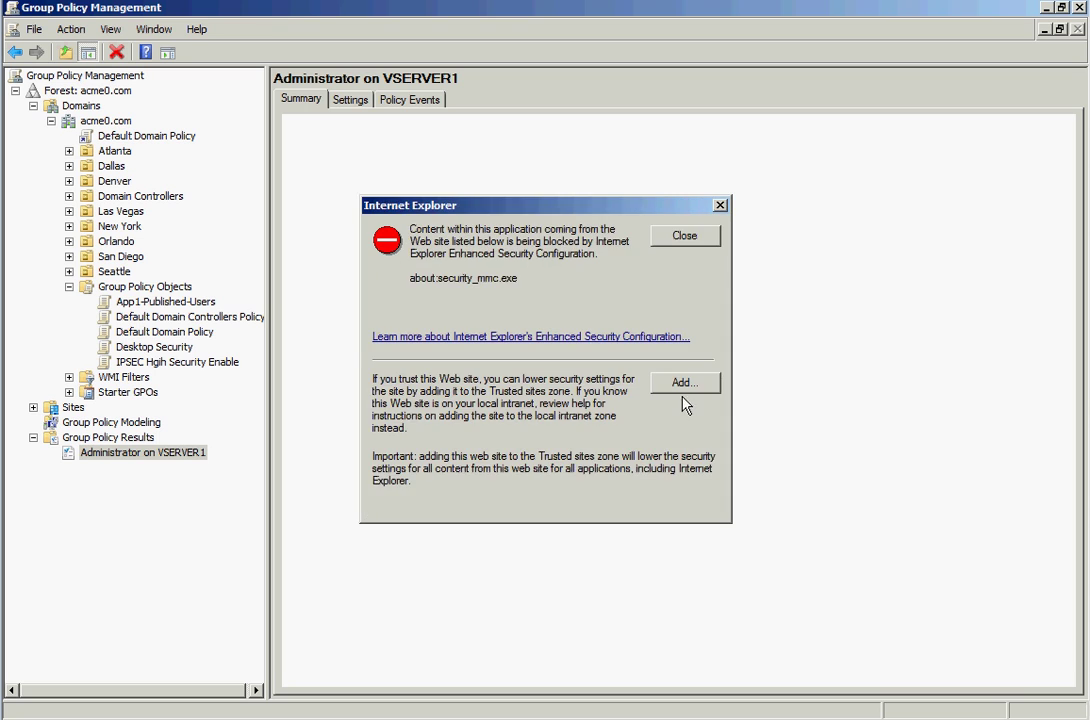
click(670, 390)
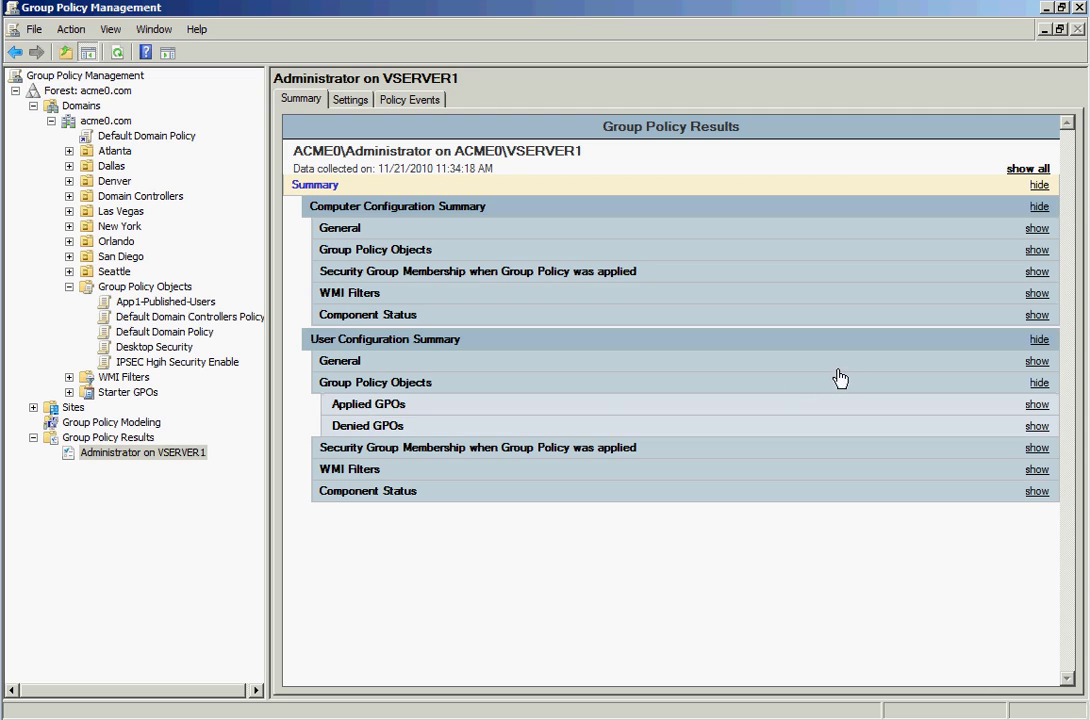
Step: Show the applied user GPOs (None), then view App1-Published-Users' scope with no links
click(1036, 405)
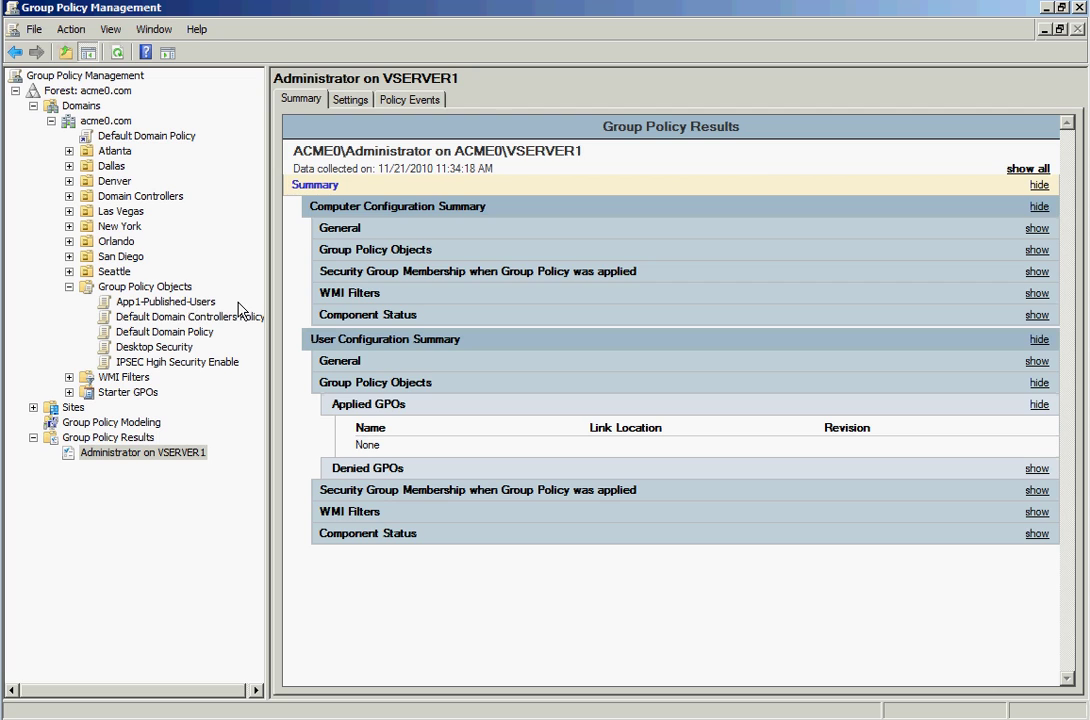
click(172, 302)
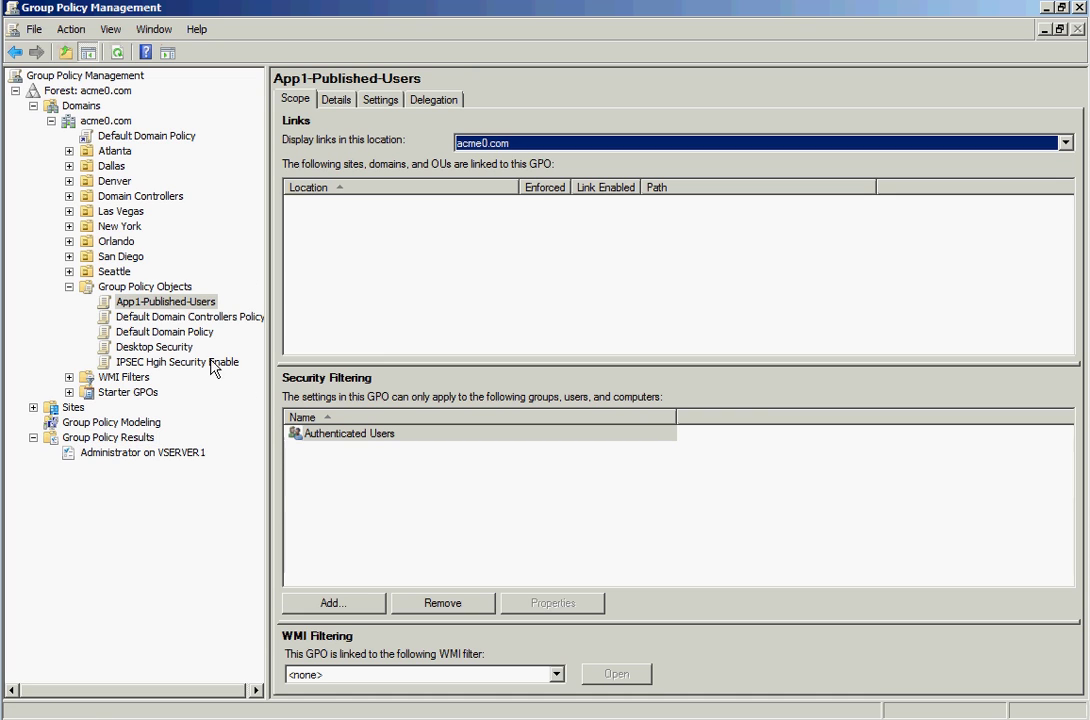